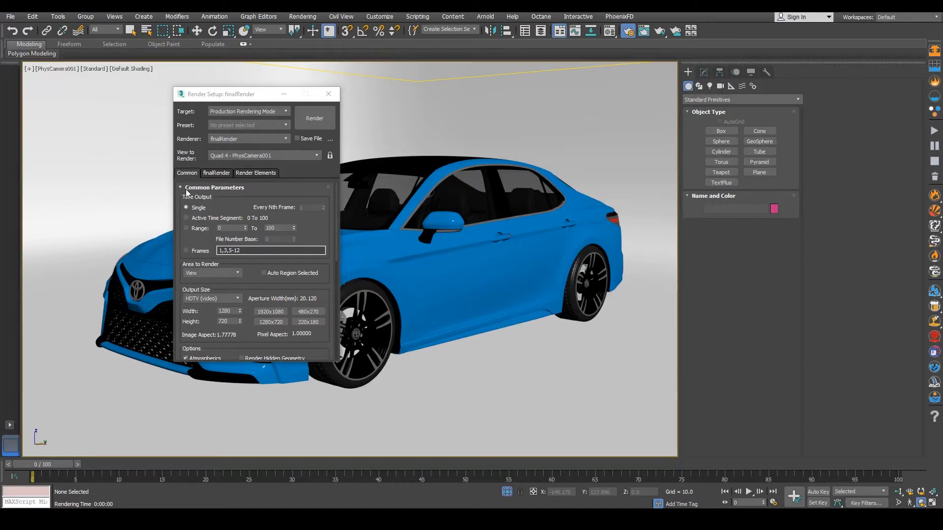
- Change the render output width to 950 so the size becomes 950 × 534
{"action": "left_click", "coordinate": [178, 202]}
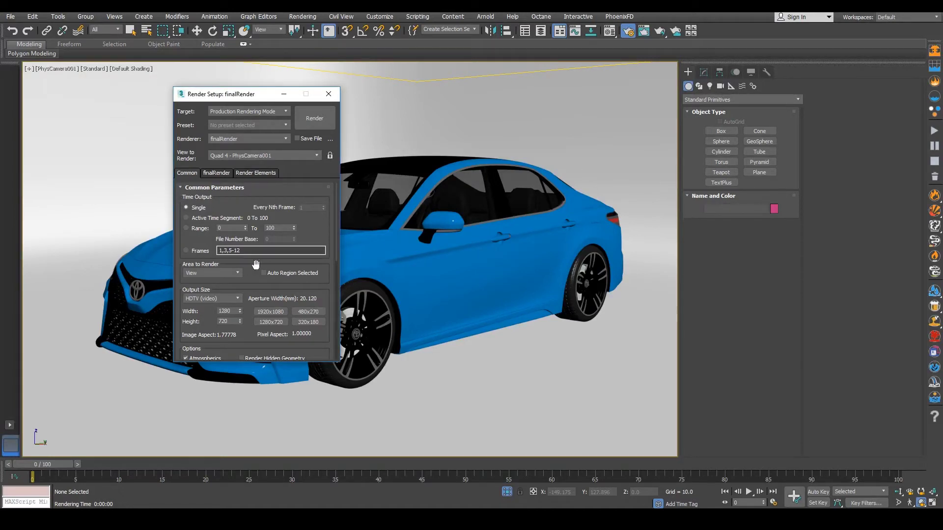
{"action": "double_click", "coordinate": [230, 311]}
{"action": "type", "text": "950"}
{"action": "key", "text": "Return"}
- Review the finalRender and Render Elements settings, then start rendering the camera view
{"action": "left_click", "coordinate": [216, 173]}
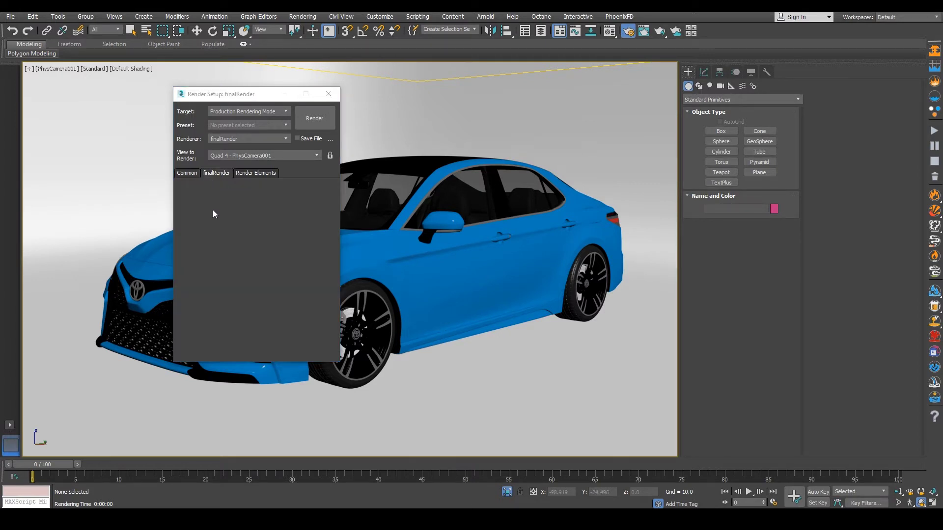
{"action": "left_click", "coordinate": [239, 173]}
{"action": "left_click", "coordinate": [178, 171]}
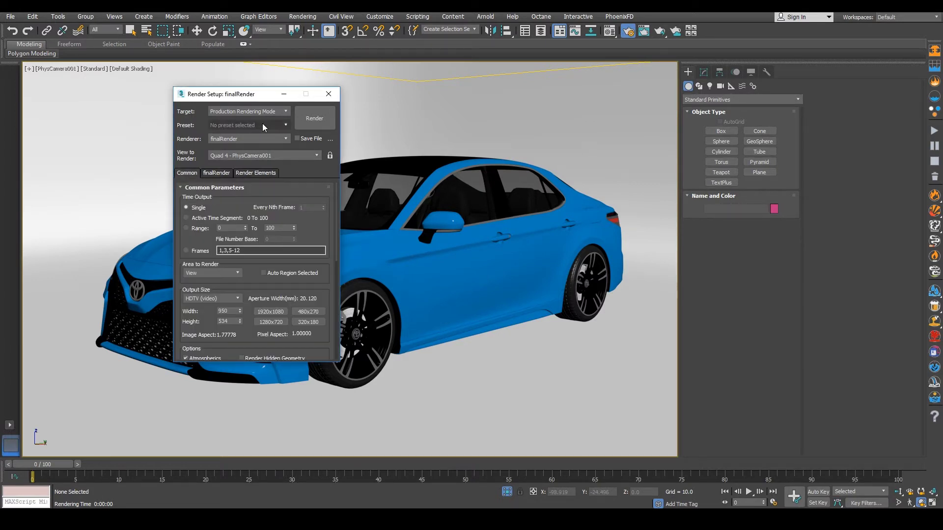
{"action": "left_click", "coordinate": [216, 173]}
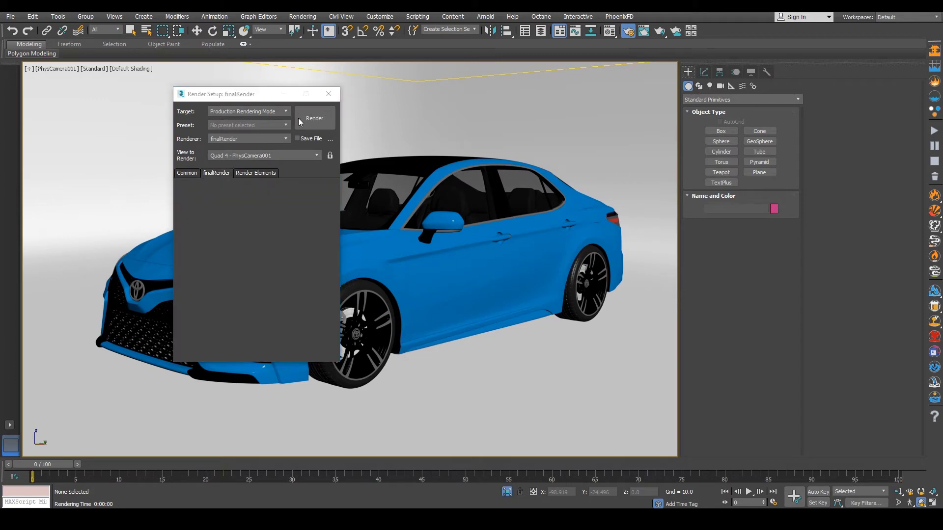
{"action": "left_click", "coordinate": [313, 120]}
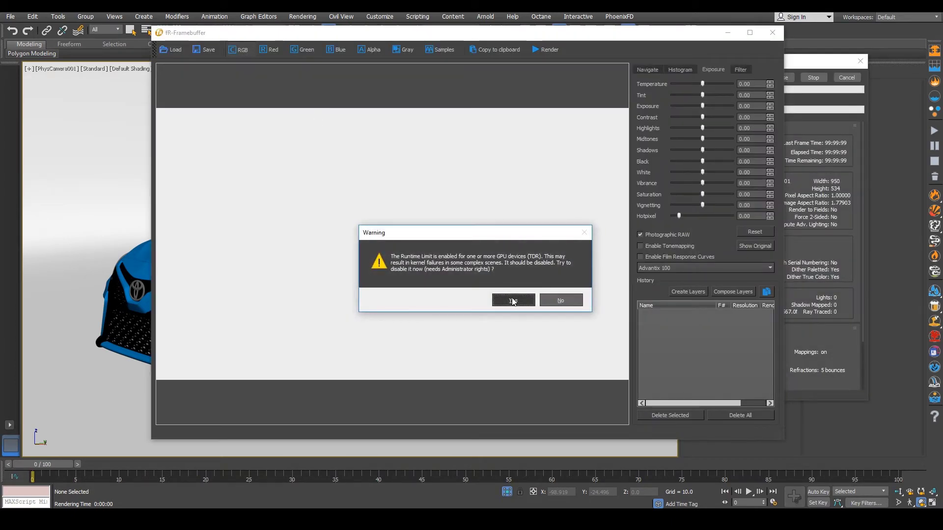
- Accept the GPU runtime-limit warning, move the fR-Framebuffer aside and wait for the Toyota render to finish
{"action": "left_click", "coordinate": [540, 297]}
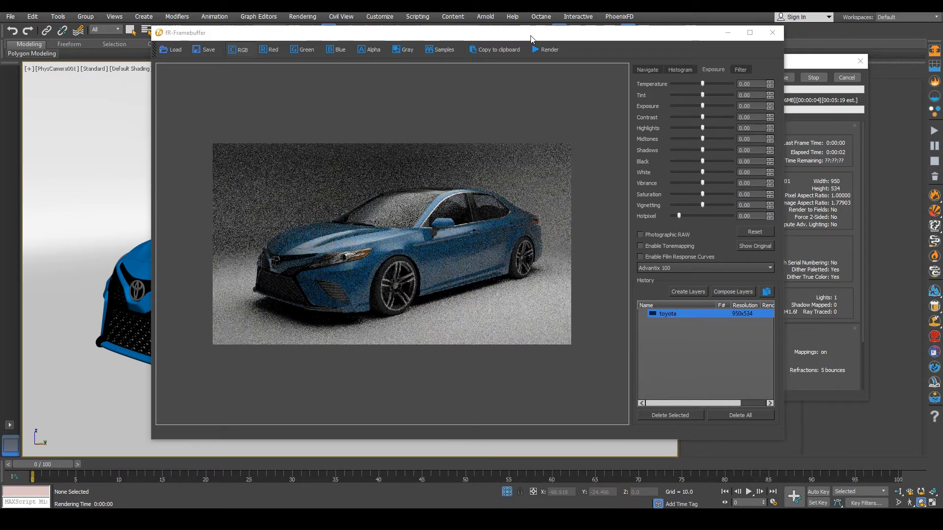
{"action": "left_click_drag", "start_coordinate": [530, 39], "coordinate": [430, 49]}
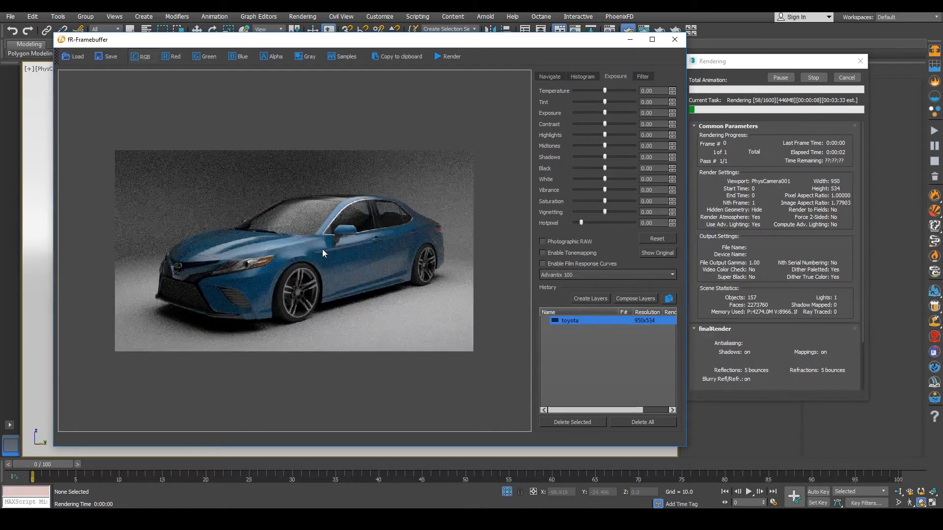
{"action": "scroll", "coordinate": [322, 248], "scroll_direction": "up", "scroll_amount": 1}
{"action": "scroll", "coordinate": [258, 274], "scroll_direction": "up", "scroll_amount": 2}
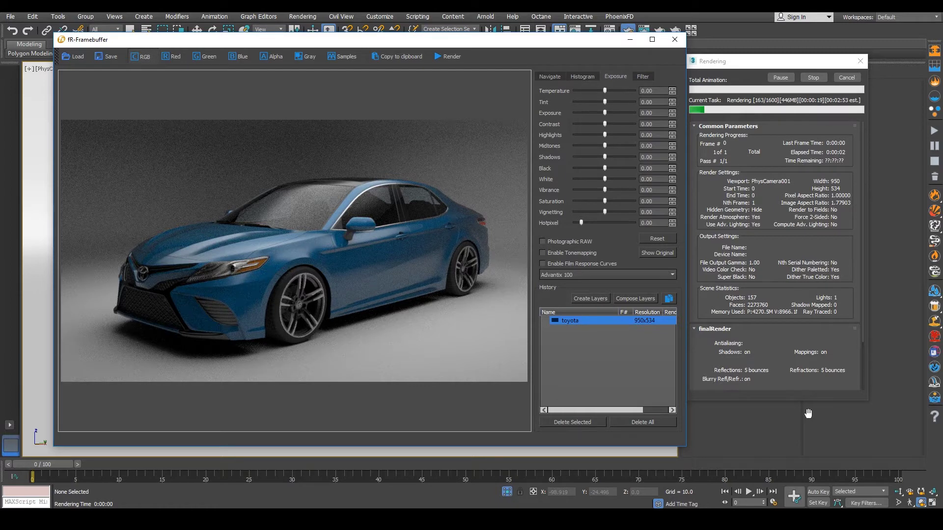
{"action": "scroll", "coordinate": [807, 414], "scroll_direction": "down", "scroll_amount": 3}
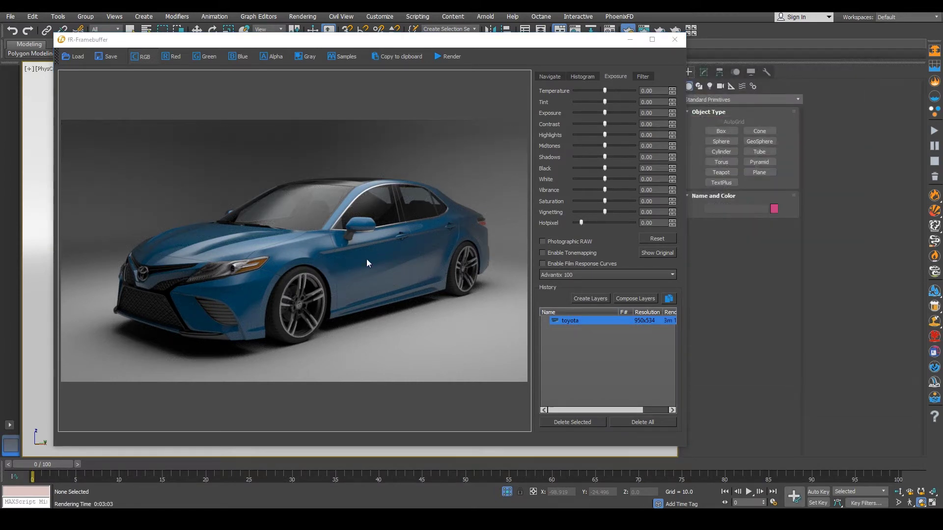
- Enable Denoise in the fR-Framebuffer Filter tab
{"action": "left_click", "coordinate": [642, 77]}
{"action": "scroll", "coordinate": [378, 230], "scroll_direction": "up", "scroll_amount": 1}
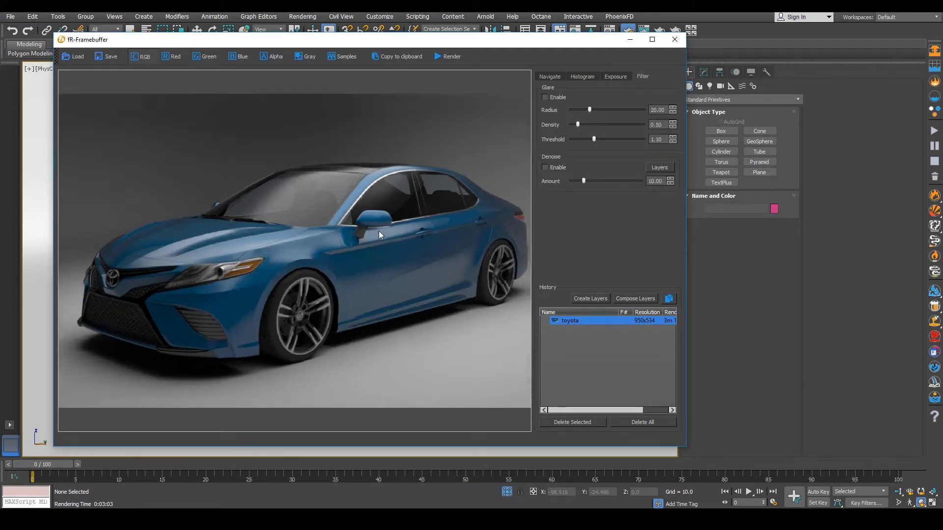
{"action": "scroll", "coordinate": [378, 231], "scroll_direction": "up", "scroll_amount": 1}
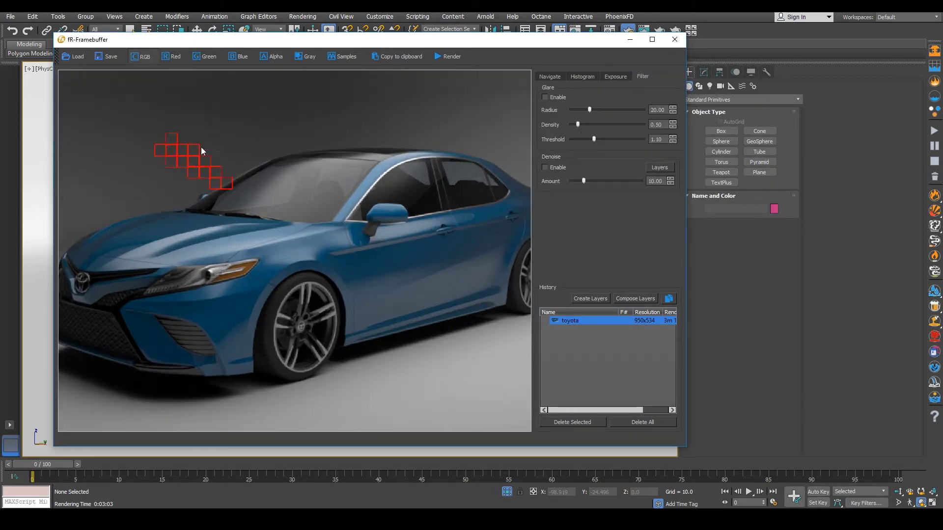
{"action": "scroll", "coordinate": [363, 220], "scroll_direction": "down", "scroll_amount": 3}
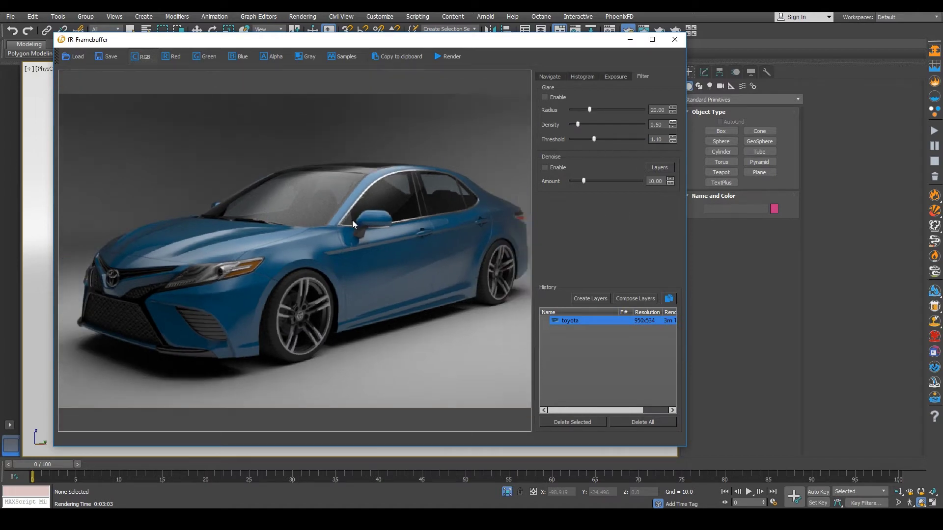
{"action": "scroll", "coordinate": [295, 245], "scroll_direction": "up", "scroll_amount": 1}
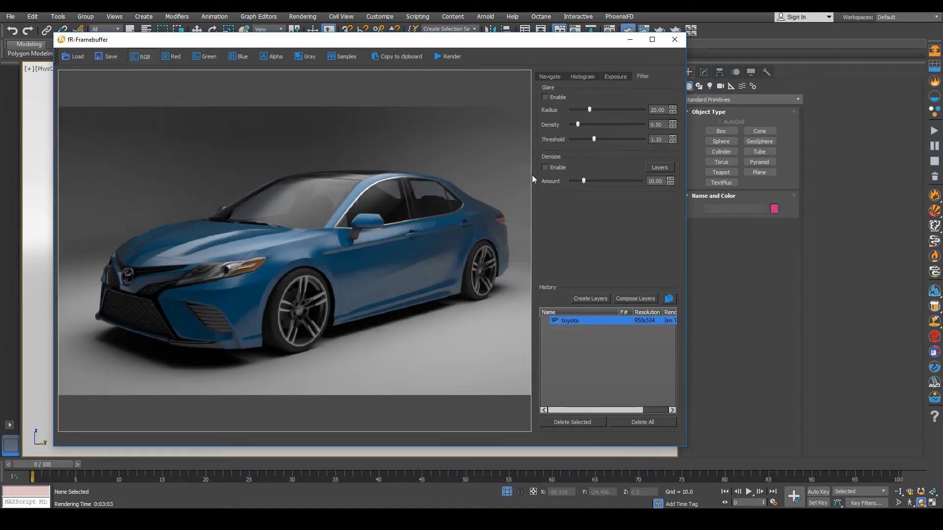
{"action": "scroll", "coordinate": [421, 207], "scroll_direction": "down", "scroll_amount": 1}
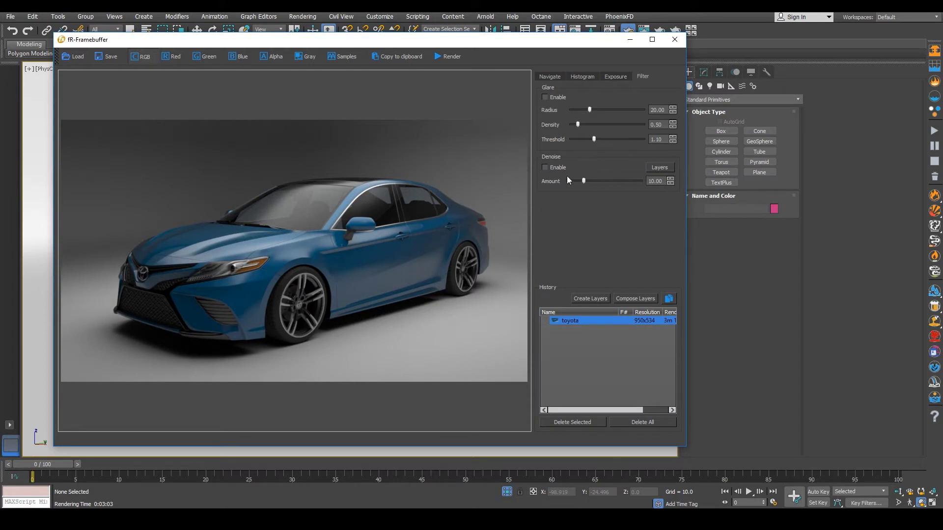
{"action": "left_click", "coordinate": [544, 168]}
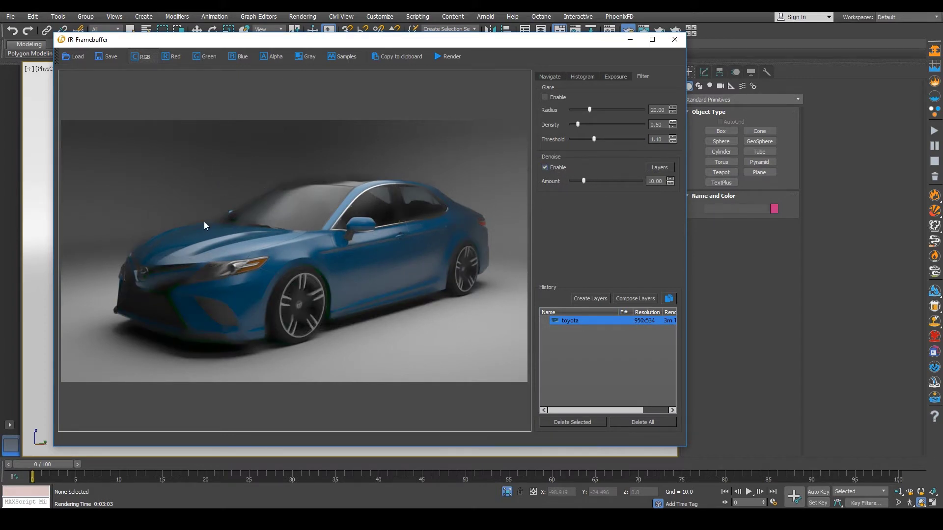
- Set the denoise amount, trying 1 and 0.80 before settling on 0.60
{"action": "double_click", "coordinate": [660, 181]}
{"action": "key", "text": "BackSpace"}
{"action": "type", "text": "1"}
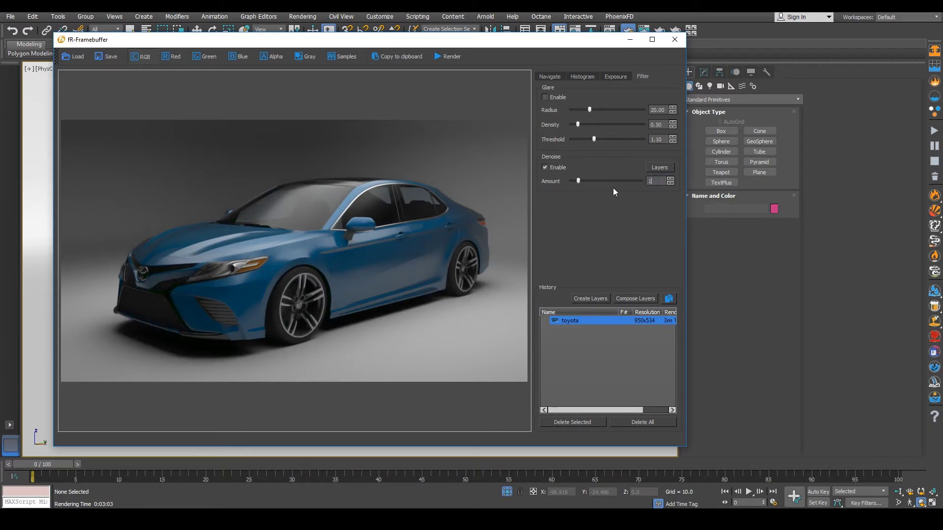
{"action": "key", "text": "Return"}
{"action": "type", "text": ".8"}
{"action": "key", "text": "Return"}
{"action": "type", "text": "60"}
{"action": "key", "text": "Return"}
- In the Exposure tab, warm the colour temperature and raise exposure to 0.50
{"action": "left_click", "coordinate": [579, 77]}
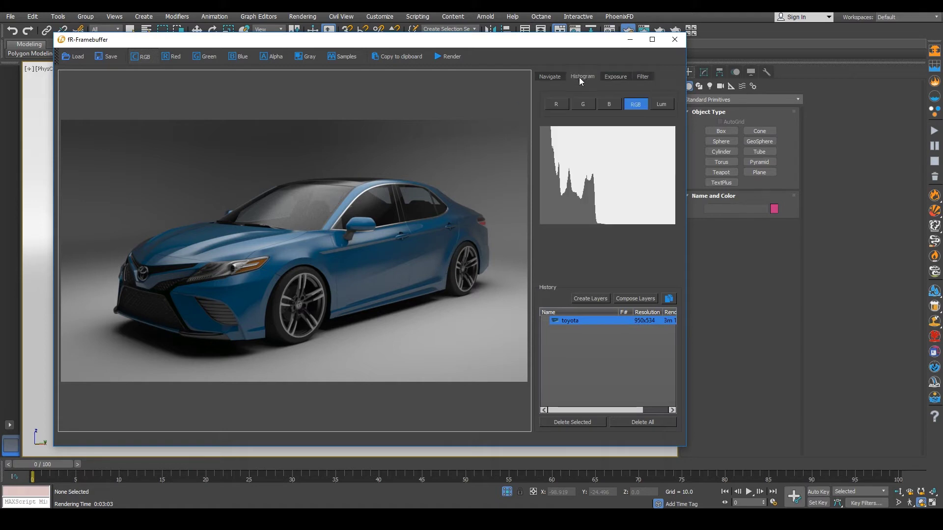
{"action": "left_click", "coordinate": [556, 77]}
{"action": "left_click", "coordinate": [626, 76]}
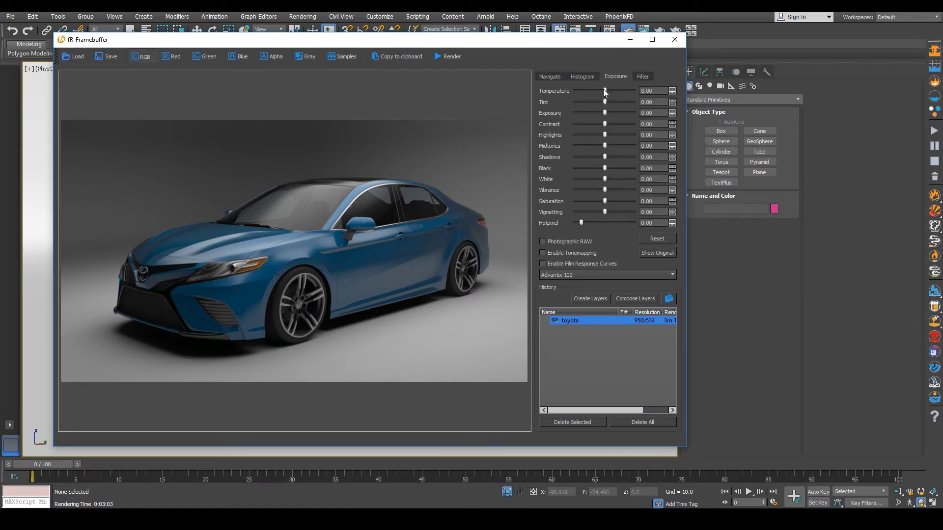
{"action": "mouse_move", "coordinate": [604, 90]}
{"action": "left_mouse_down"}
{"action": "mouse_move", "coordinate": [608, 102]}
{"action": "mouse_move", "coordinate": [605, 89]}
{"action": "left_mouse_up"}
{"action": "left_click_drag", "start_coordinate": [607, 112], "coordinate": [608, 112]}
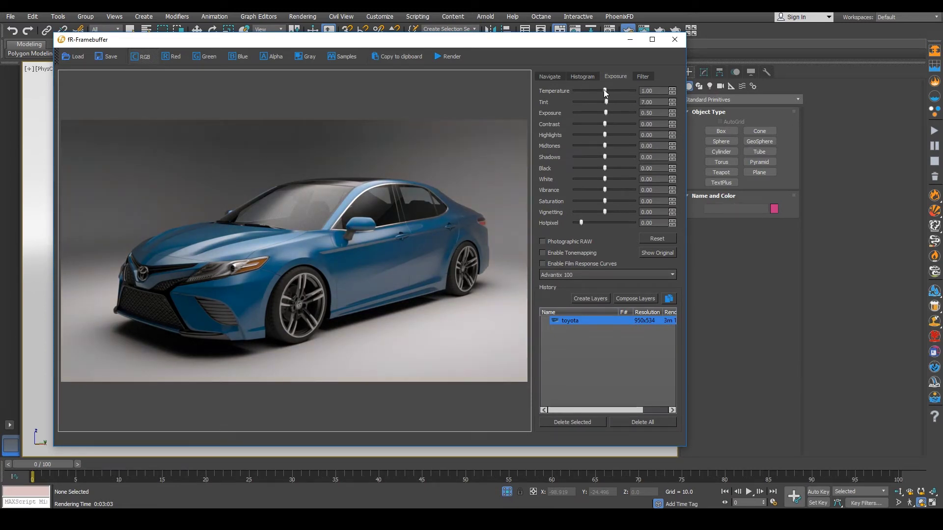
- Raise contrast to 19.50 and highlights to 36, deepen shadows, set vibrance 7.00 and vignetting 34
{"action": "left_click_drag", "start_coordinate": [602, 89], "coordinate": [604, 90]}
{"action": "left_click_drag", "start_coordinate": [605, 124], "coordinate": [610, 125]}
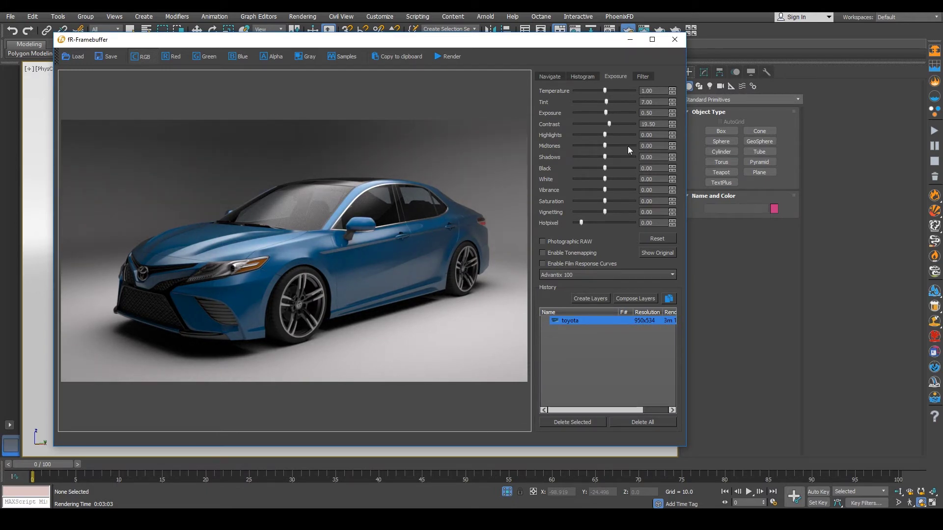
{"action": "left_click_drag", "start_coordinate": [605, 136], "coordinate": [622, 141]}
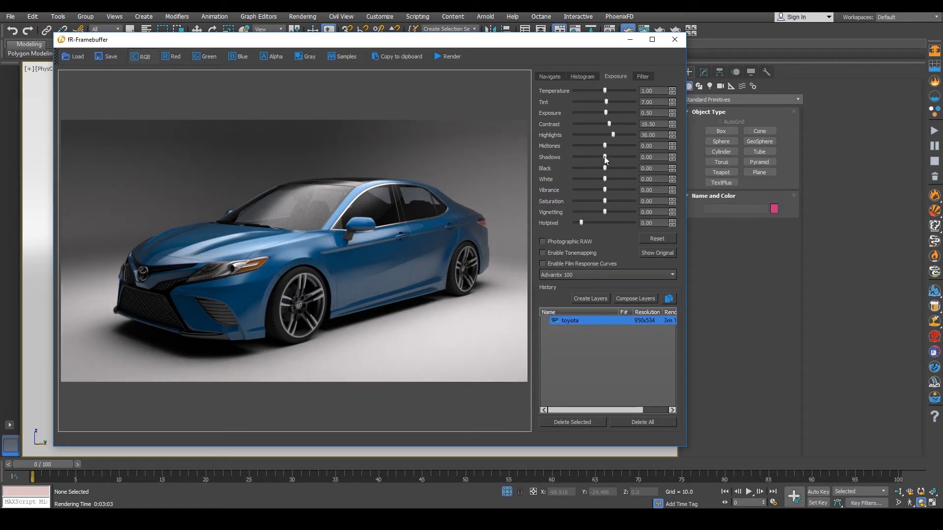
{"action": "left_click_drag", "start_coordinate": [604, 156], "coordinate": [613, 180]}
{"action": "left_click_drag", "start_coordinate": [607, 191], "coordinate": [607, 202]}
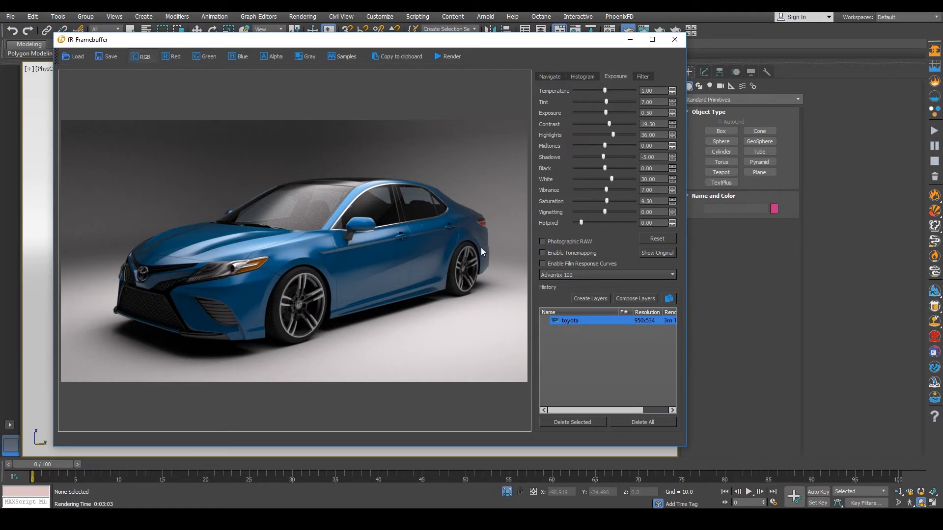
{"action": "left_click_drag", "start_coordinate": [606, 211], "coordinate": [612, 212]}
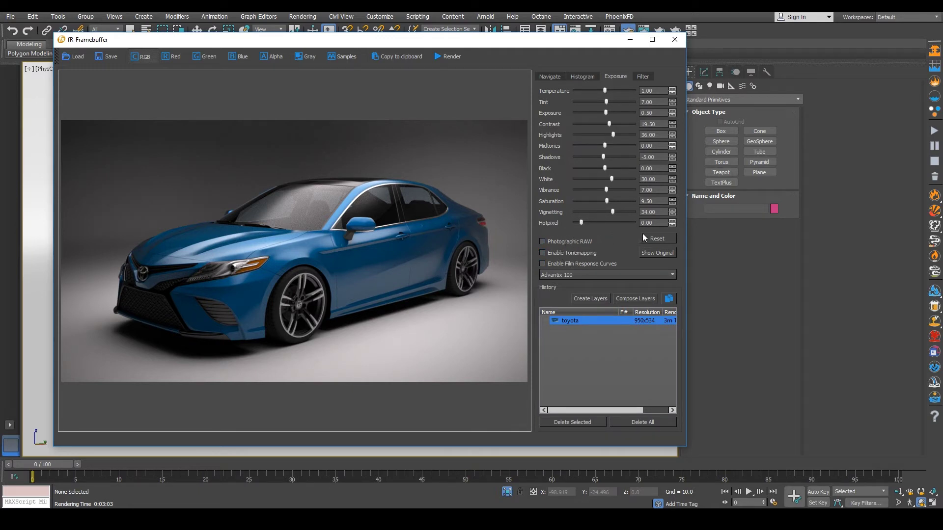
- Reset exposure adjustments to zero and enable film response curves with the Advantix 200 preset
{"action": "left_click", "coordinate": [655, 239]}
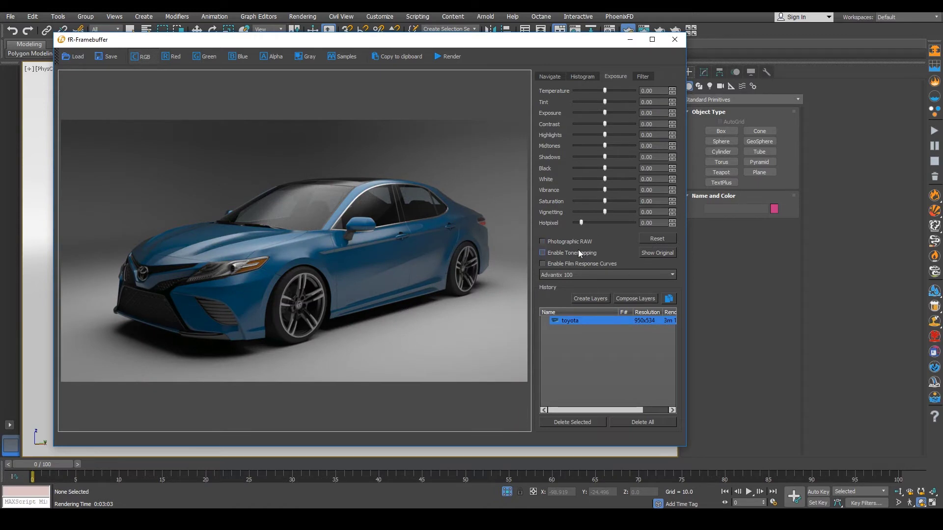
{"action": "left_click", "coordinate": [552, 254]}
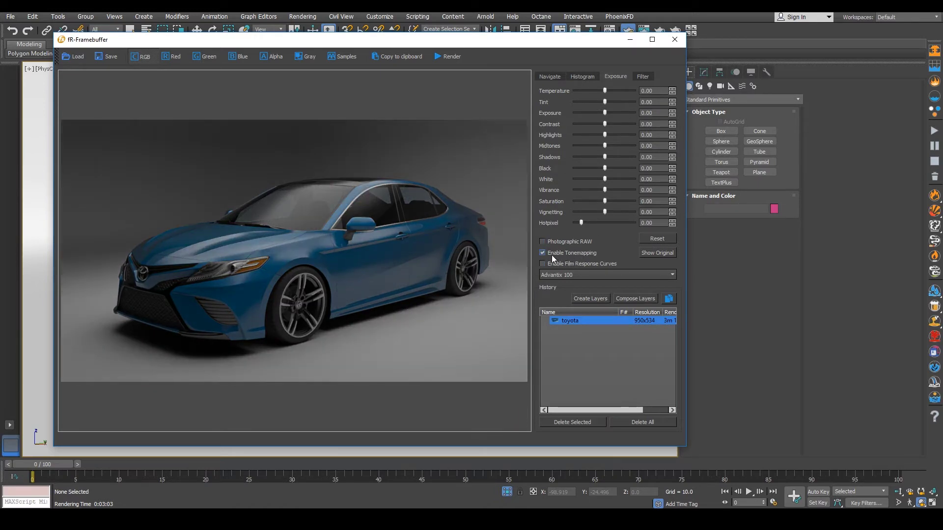
{"action": "left_click", "coordinate": [552, 255]}
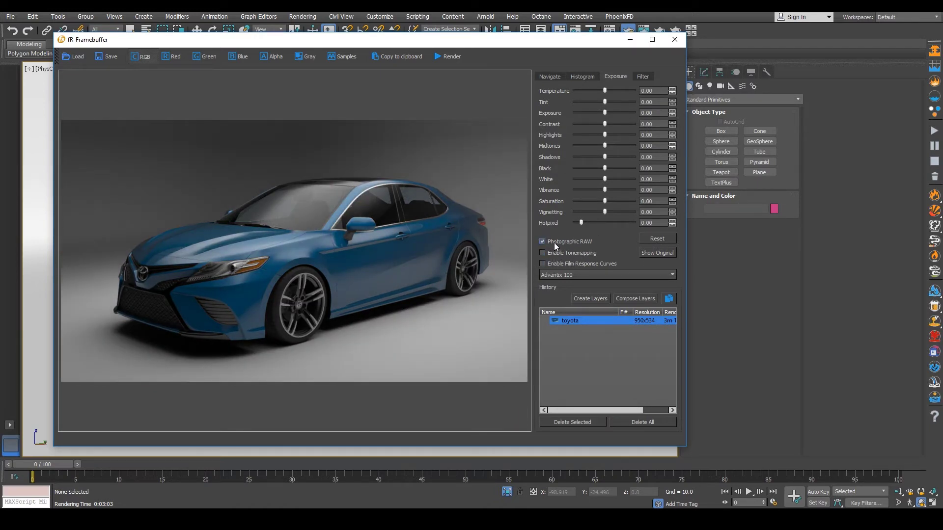
{"action": "left_click", "coordinate": [552, 263]}
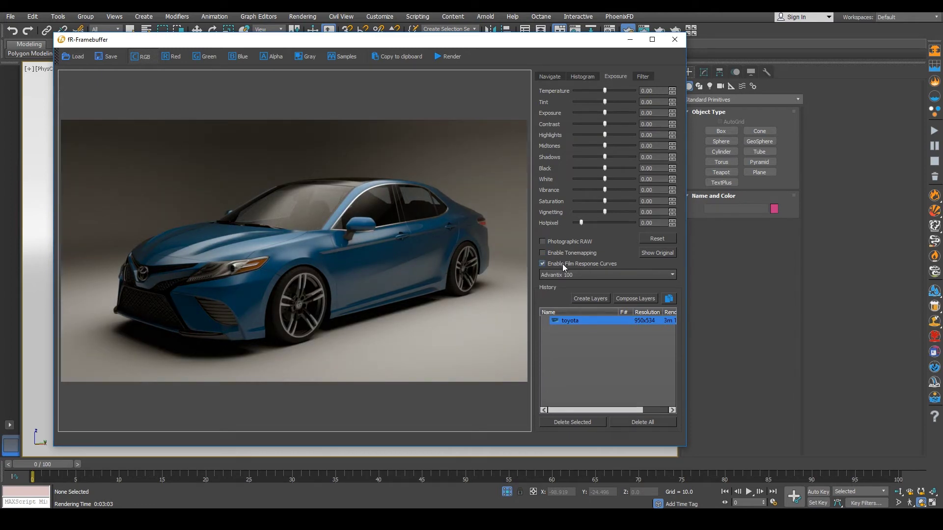
{"action": "left_click", "coordinate": [575, 273]}
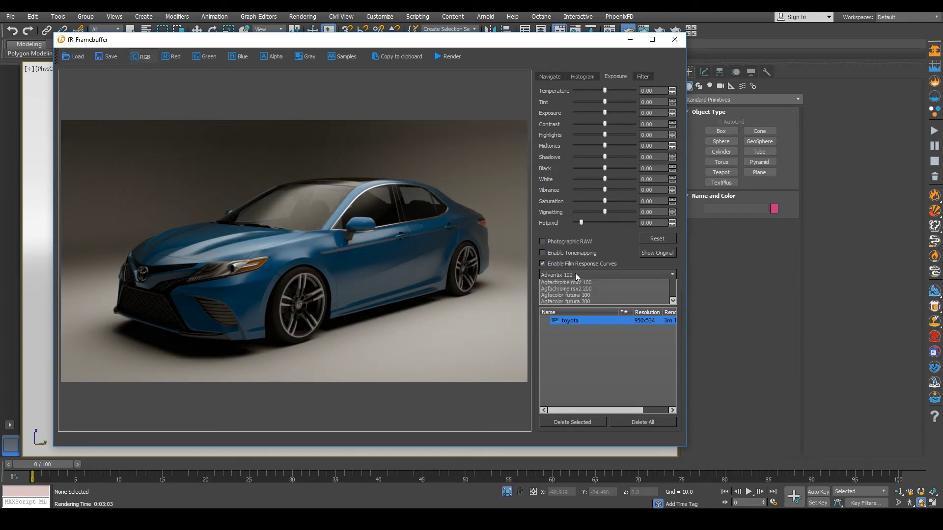
{"action": "left_click", "coordinate": [571, 287]}
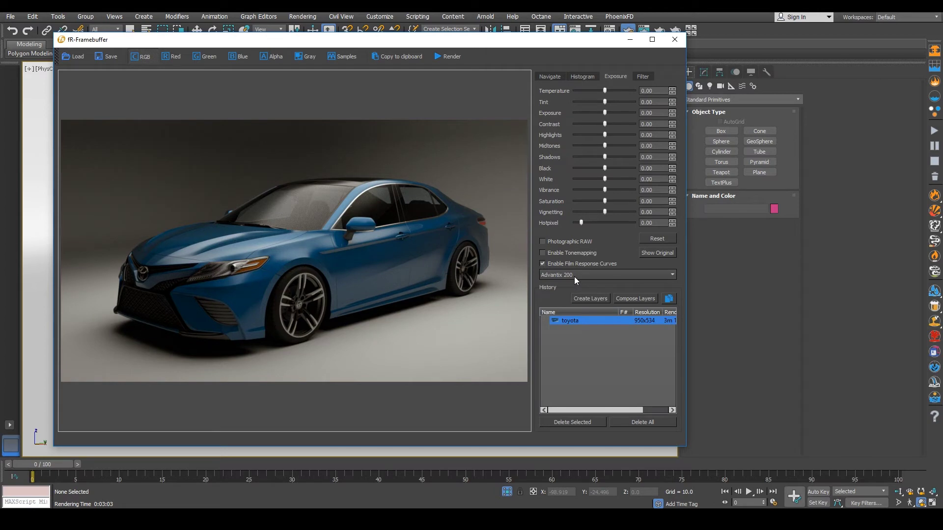
- Try the Advantix 400, Agfachrome and Agfacolor futura film response presets
{"action": "left_click", "coordinate": [577, 277]}
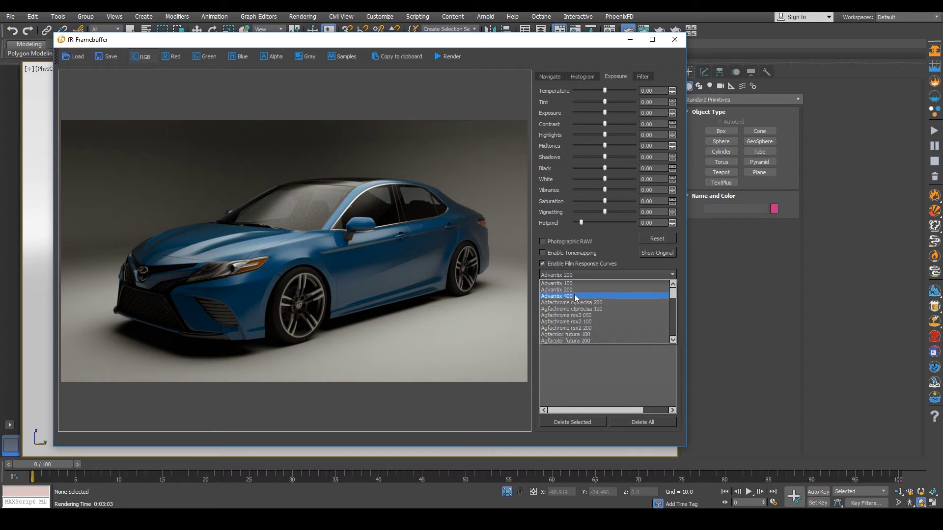
{"action": "left_click", "coordinate": [574, 296]}
{"action": "key", "text": "Down"}
{"action": "key", "text": "Down"}
{"action": "key", "text": "Down"}
{"action": "key", "text": "Down"}
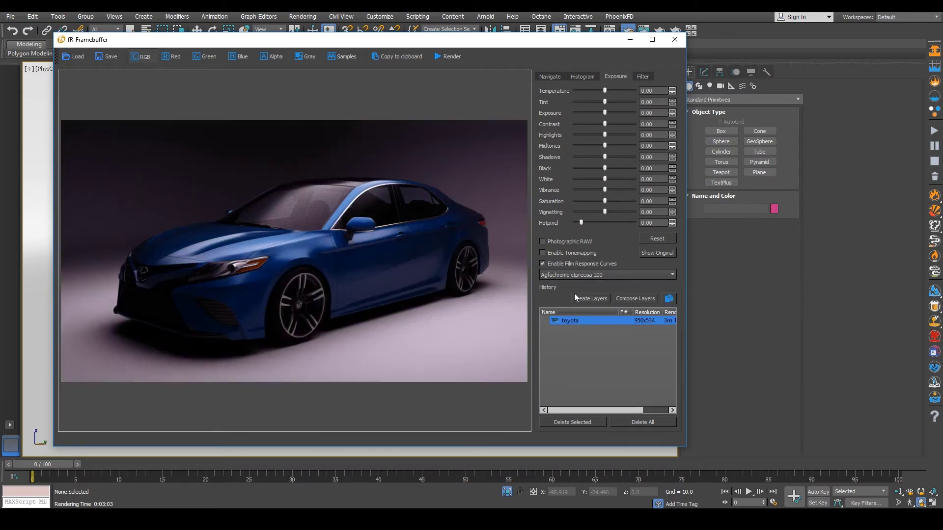
{"action": "key", "text": "Down"}
{"action": "key", "text": "Down"}
{"action": "key", "text": "Down"}
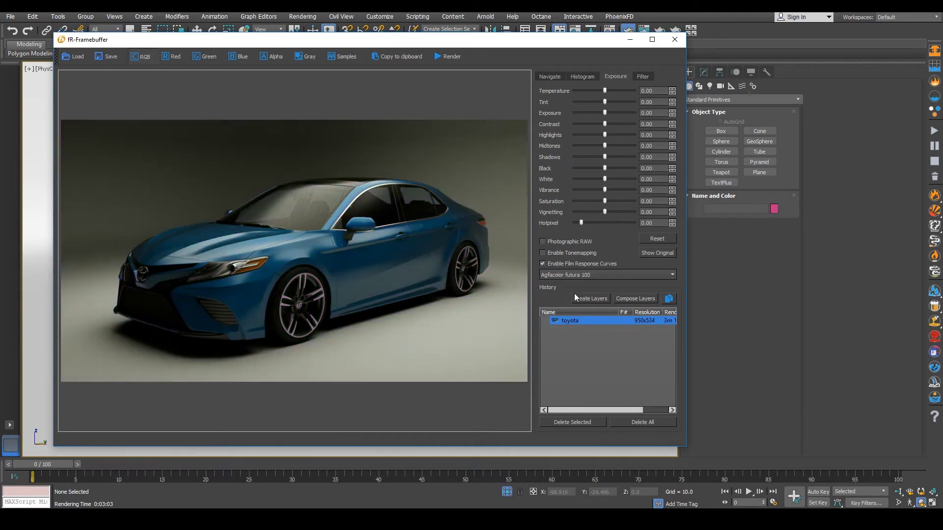
{"action": "key", "text": "Down"}
{"action": "key", "text": "Down"}
{"action": "key", "text": "Down"}
{"action": "key", "text": "Down"}
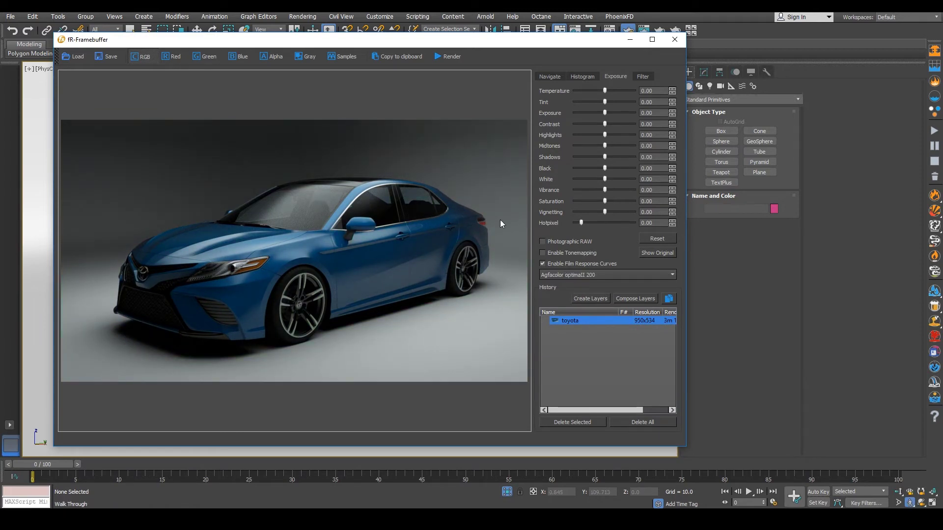
- Enable tonemapping, cycle presets from Agfacolor vista to F125, and cool temperature to -5.00
{"action": "left_click", "coordinate": [543, 253]}
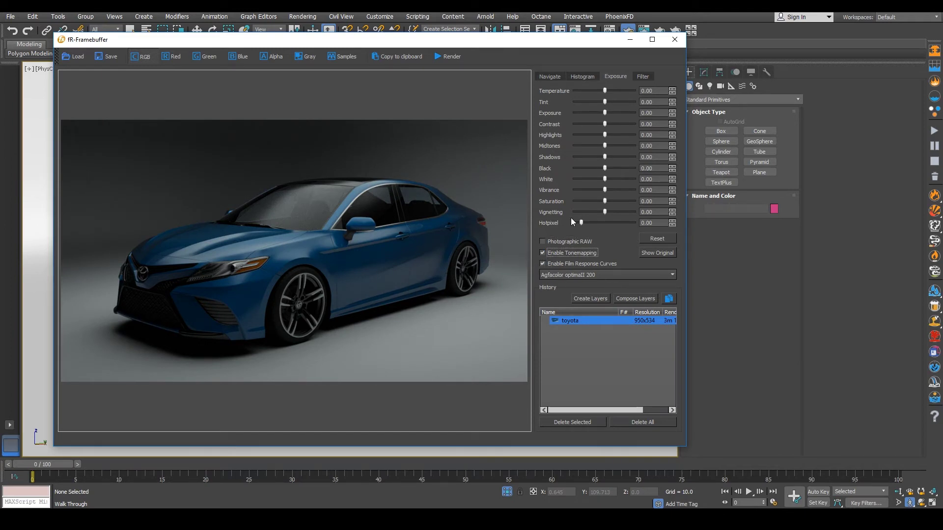
{"action": "left_click", "coordinate": [565, 275]}
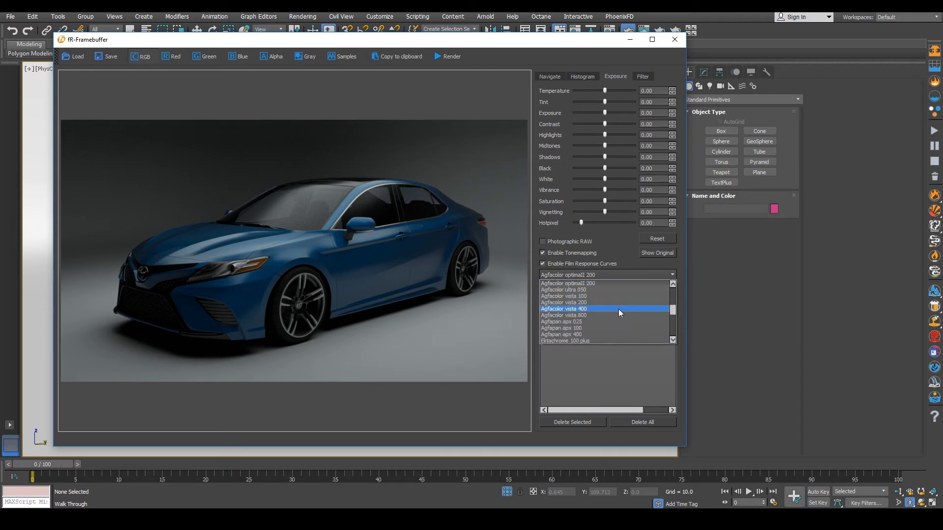
{"action": "left_click", "coordinate": [585, 309]}
{"action": "key", "text": "Down"}
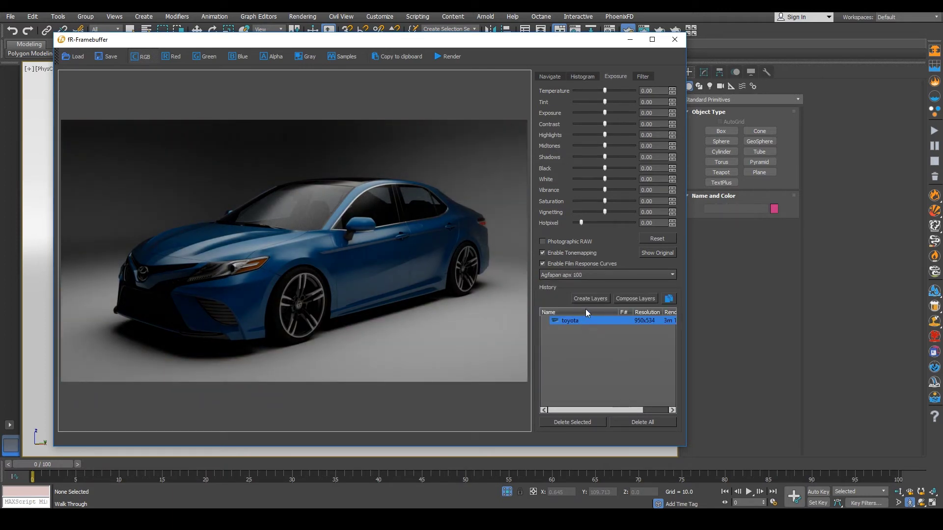
{"action": "key", "text": "Down"}
{"action": "key", "text": "Down"}
{"action": "key", "text": "Down"}
{"action": "key", "text": "Down"}
{"action": "key", "text": "Down"}
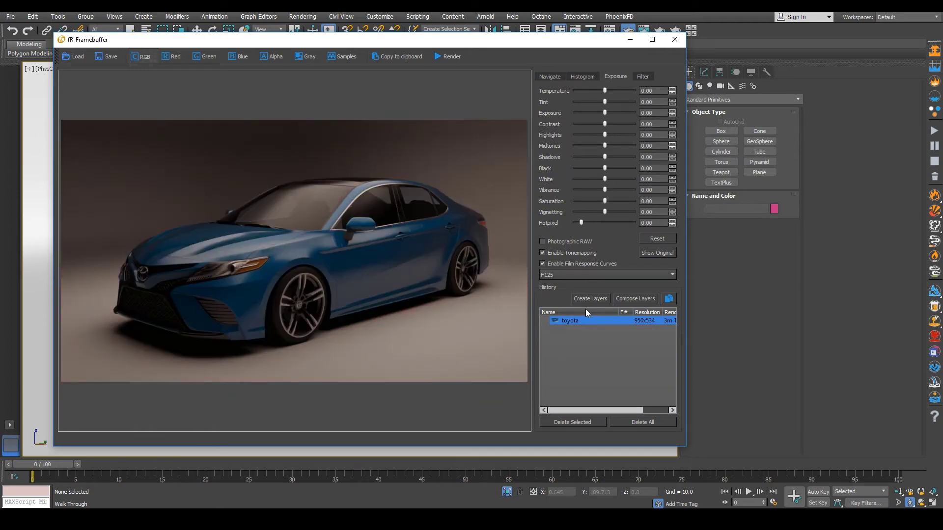
{"action": "key", "text": "Down"}
{"action": "key", "text": "Down"}
{"action": "key", "text": "Down"}
{"action": "key", "text": "Down"}
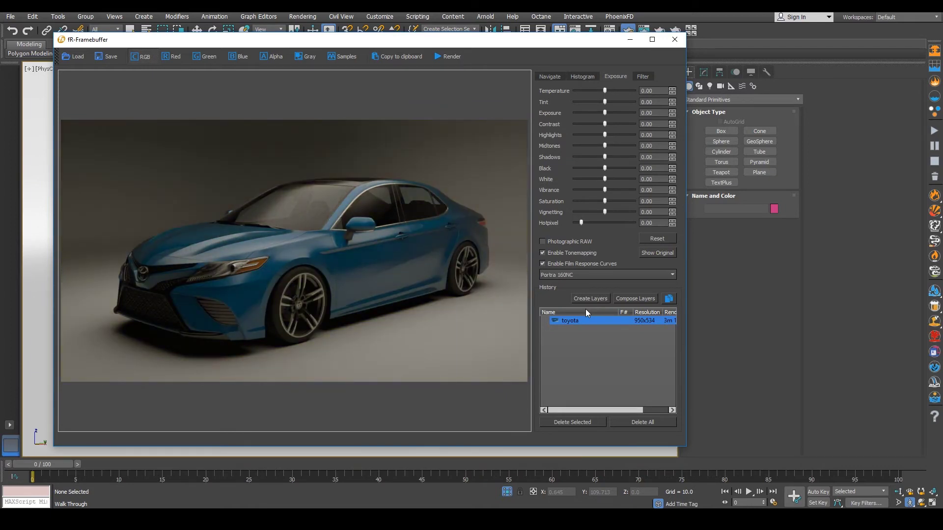
{"action": "key", "text": "Down"}
{"action": "key", "text": "Down"}
{"action": "key", "text": "Down"}
{"action": "key", "text": "Down"}
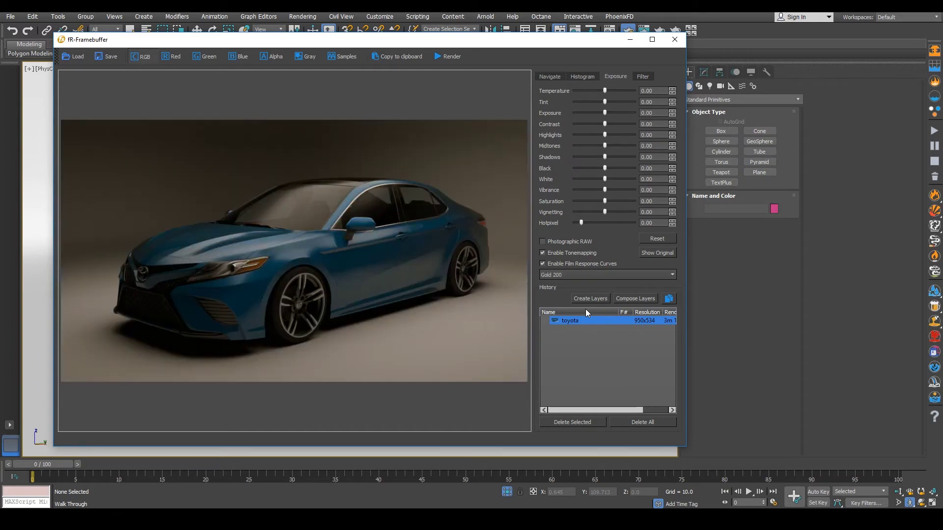
{"action": "key", "text": "Down"}
{"action": "key", "text": "Down"}
{"action": "left_click_drag", "start_coordinate": [605, 91], "coordinate": [611, 123]}
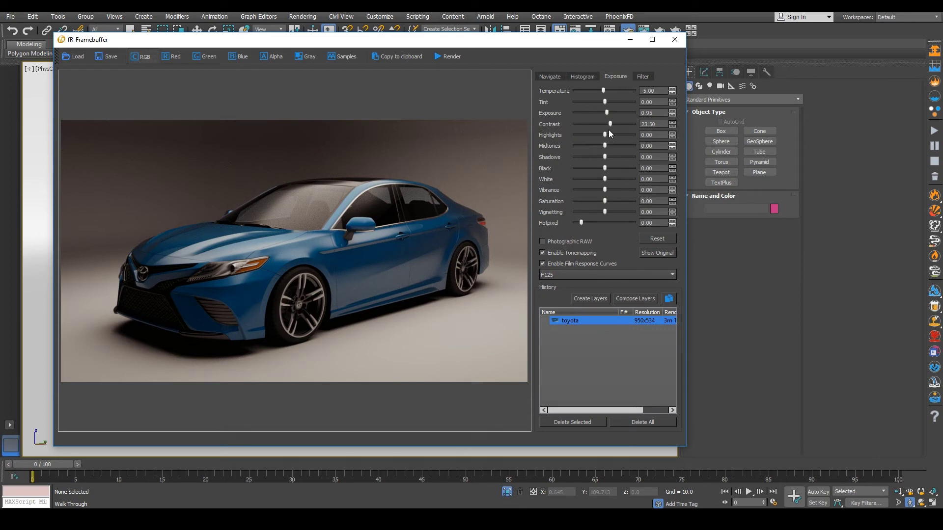
- Set tint to -1.00, temperature to -13.50 and vibrance to 11.50, and lower the midtones
{"action": "left_click_drag", "start_coordinate": [604, 102], "coordinate": [605, 101]}
{"action": "left_click_drag", "start_coordinate": [605, 90], "coordinate": [599, 90]}
{"action": "left_click_drag", "start_coordinate": [605, 190], "coordinate": [607, 190]}
{"action": "left_click_drag", "start_coordinate": [604, 146], "coordinate": [605, 146]}
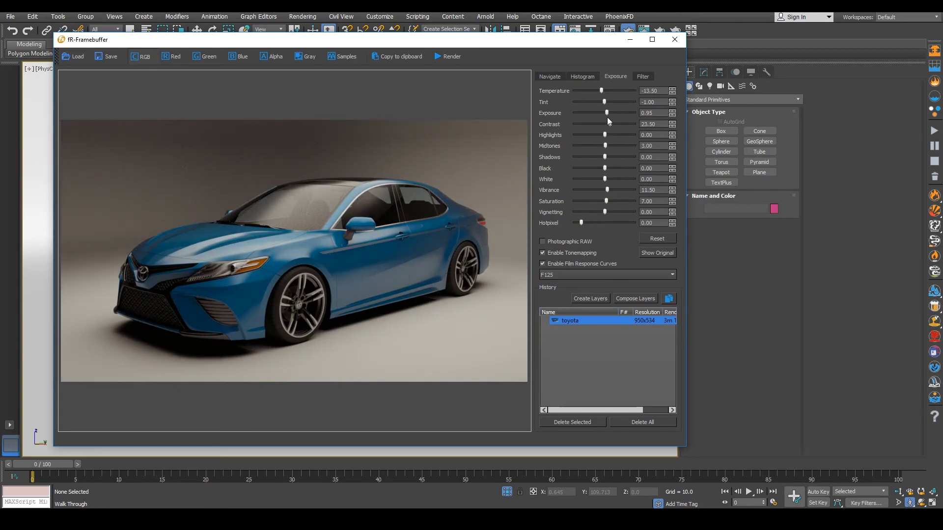
- Raise contrast to 38, set midtones to 5, compare with the original, and add vignetting 7
{"action": "left_click_drag", "start_coordinate": [606, 125], "coordinate": [611, 127]}
{"action": "left_click_drag", "start_coordinate": [605, 148], "coordinate": [604, 149]}
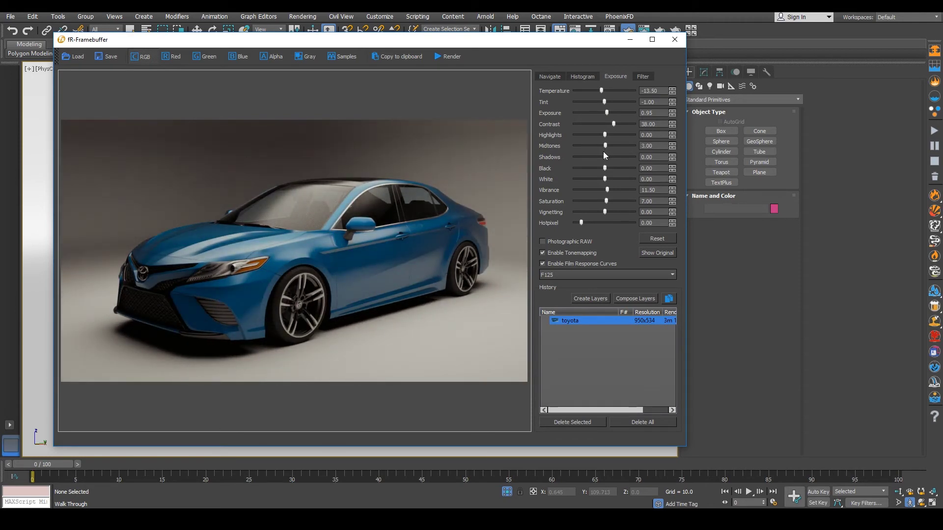
{"action": "left_click", "coordinate": [653, 253]}
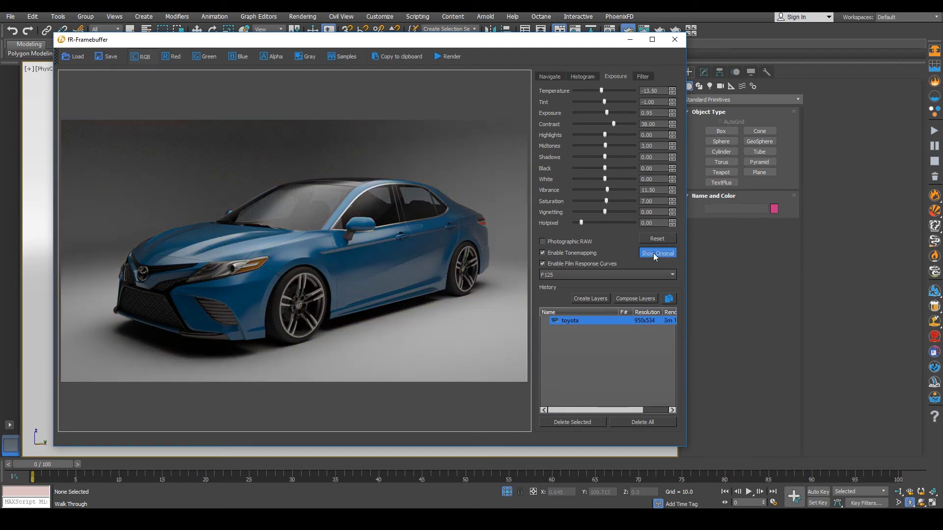
{"action": "left_click", "coordinate": [653, 252]}
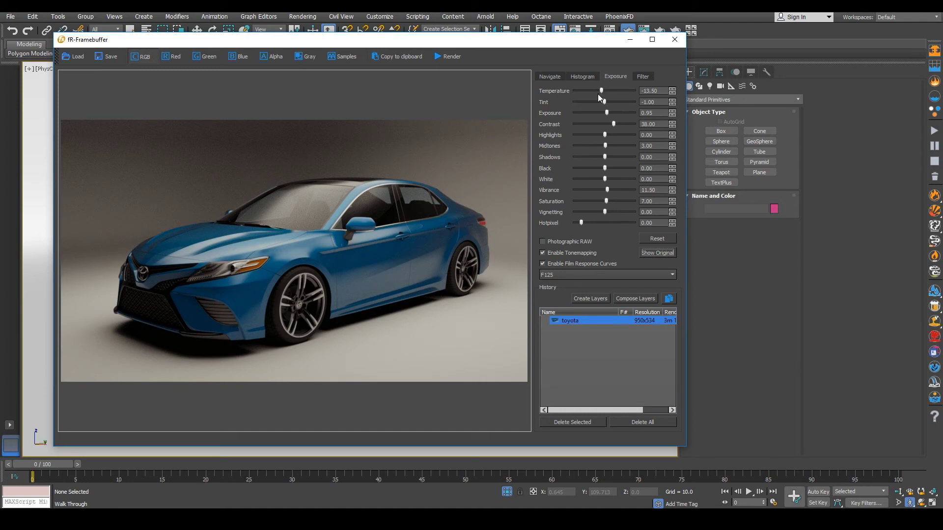
{"action": "left_click_drag", "start_coordinate": [605, 213], "coordinate": [606, 212]}
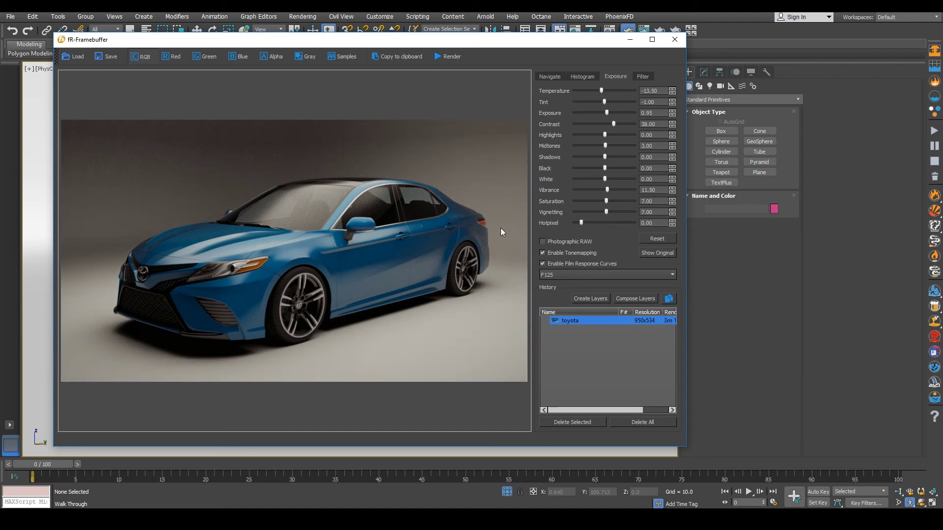
- Set the Filter tab denoise amount to 0.80
{"action": "left_click", "coordinate": [642, 77]}
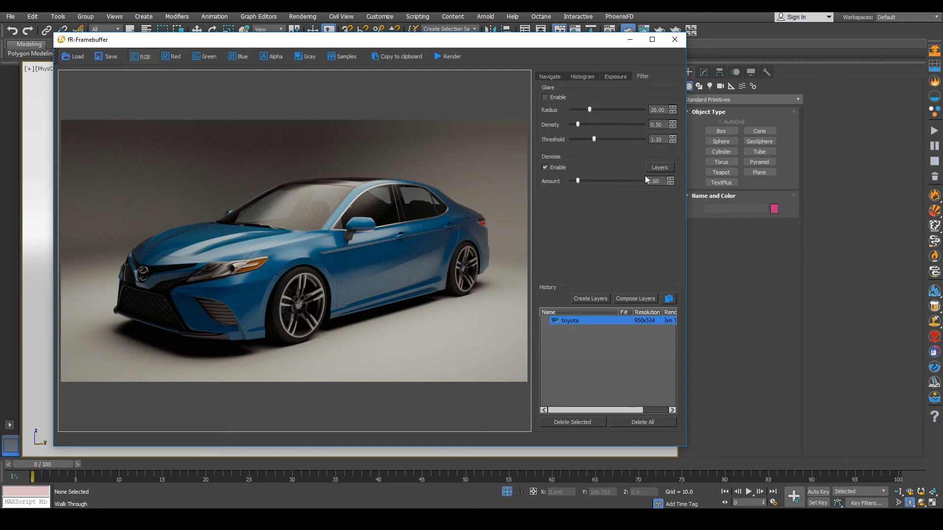
{"action": "key", "text": "BackSpace"}
{"action": "key", "text": "BackSpace"}
{"action": "type", "text": "8"}
{"action": "key", "text": "Return"}
- Enable glare with radius 45, density 6 and threshold 1.14
{"action": "left_click_drag", "start_coordinate": [590, 110], "coordinate": [598, 116]}
{"action": "left_click", "coordinate": [578, 78]}
{"action": "left_click", "coordinate": [607, 75]}
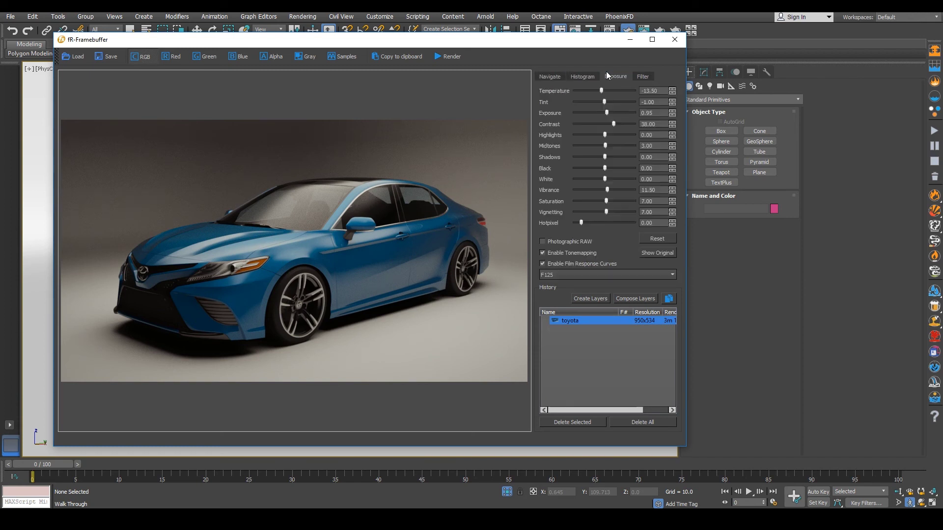
{"action": "left_click", "coordinate": [639, 77]}
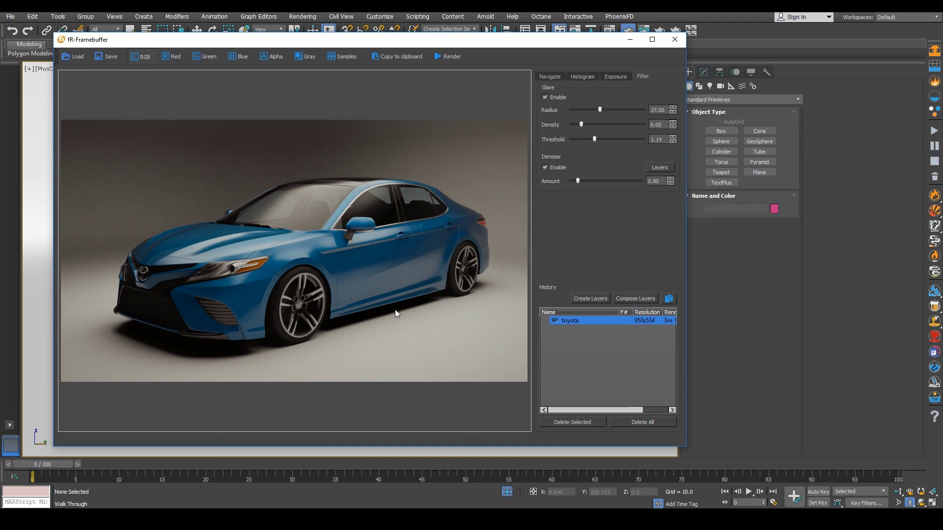
{"action": "scroll", "coordinate": [350, 255], "scroll_direction": "up", "scroll_amount": 2}
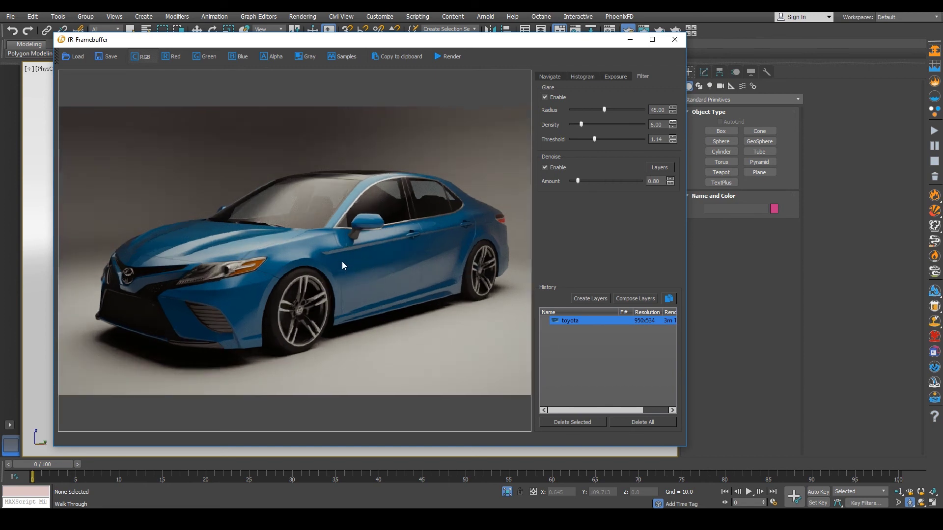
{"action": "scroll", "coordinate": [298, 335], "scroll_direction": "up", "scroll_amount": 2}
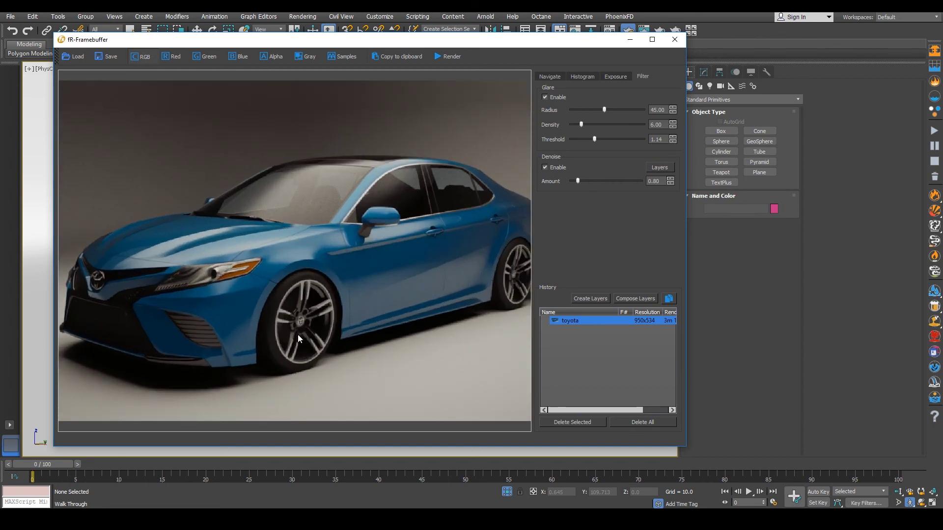
{"action": "scroll", "coordinate": [316, 323], "scroll_direction": "down", "scroll_amount": 2}
{"action": "left_click", "coordinate": [590, 77]}
{"action": "left_click", "coordinate": [616, 77]}
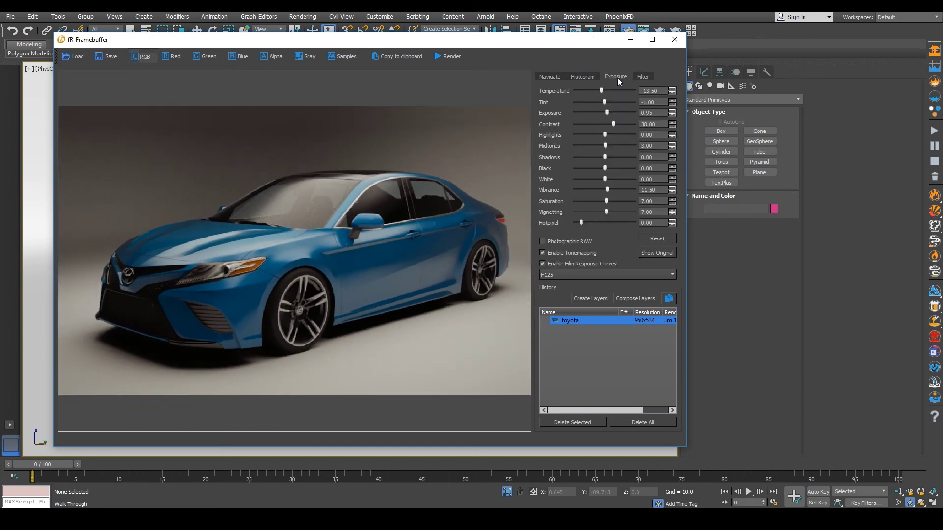
- Lower the black level to 3.00 and move the framebuffer window up and right
{"action": "scroll", "coordinate": [291, 304], "scroll_direction": "down", "scroll_amount": 1}
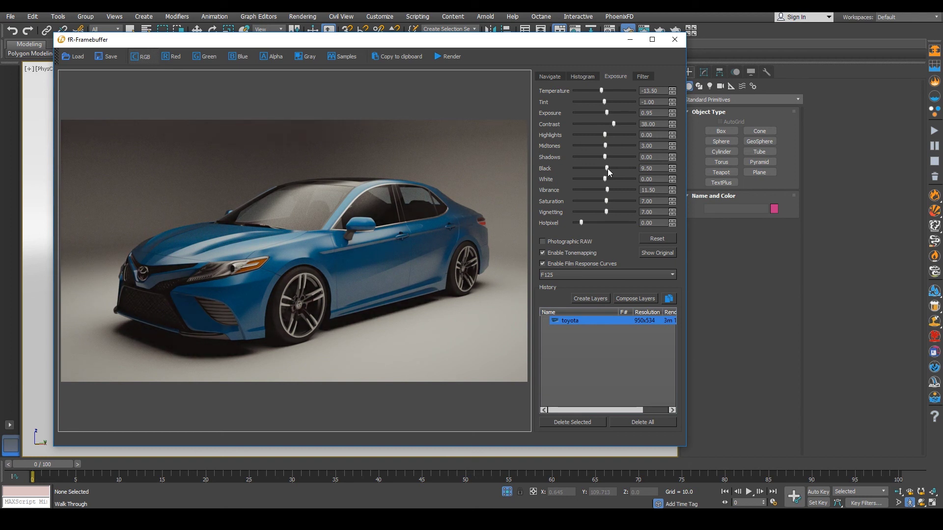
{"action": "left_click_drag", "start_coordinate": [608, 169], "coordinate": [606, 169]}
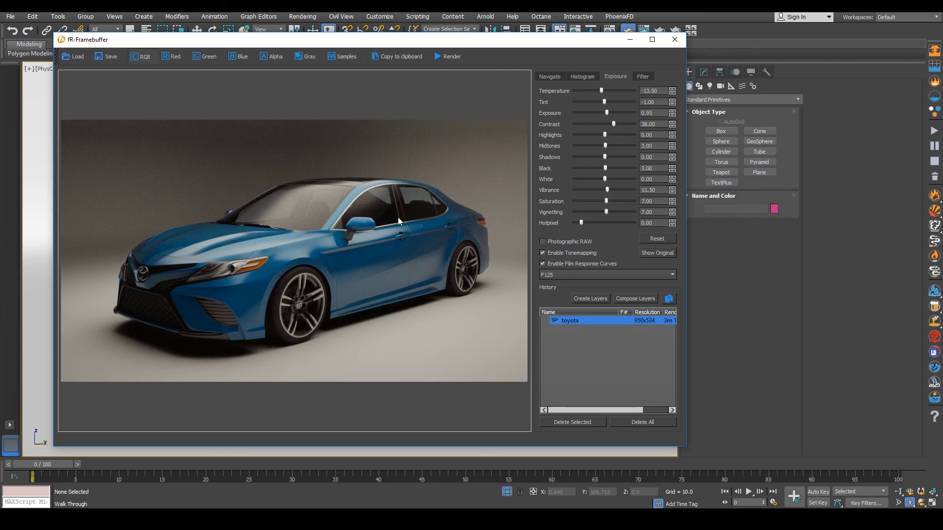
{"action": "left_click_drag", "start_coordinate": [447, 41], "coordinate": [488, 33]}
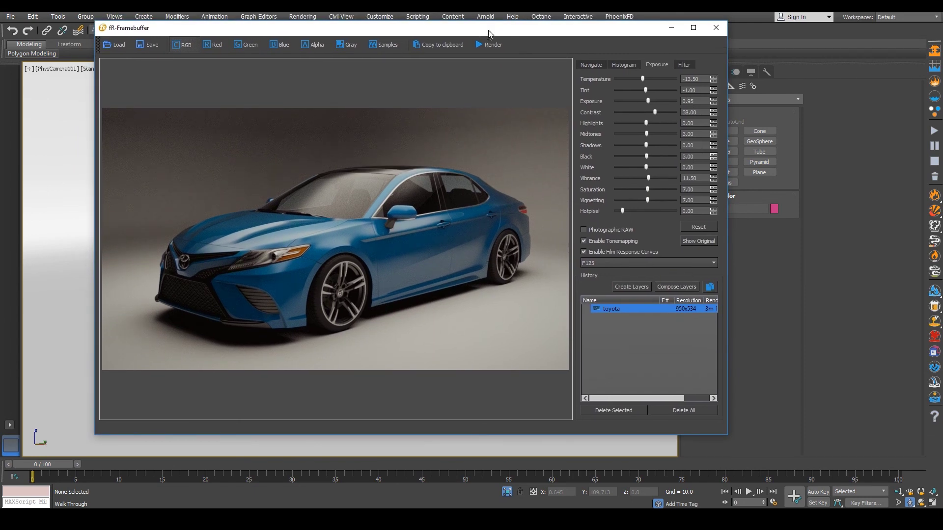
- Compare the graded render against the original, then view the histogram and navigation overview
{"action": "left_click", "coordinate": [695, 241]}
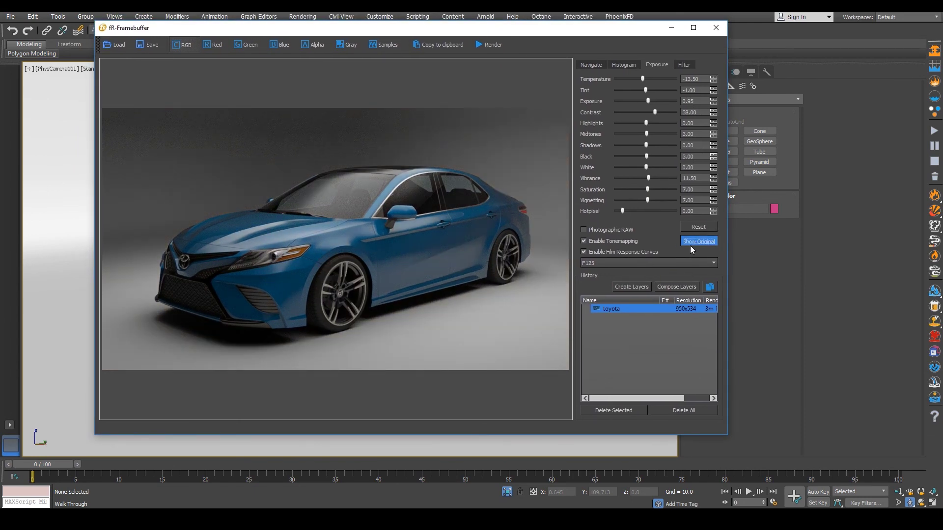
{"action": "left_click", "coordinate": [690, 246]}
{"action": "left_click", "coordinate": [690, 245]}
{"action": "left_click", "coordinate": [690, 245]}
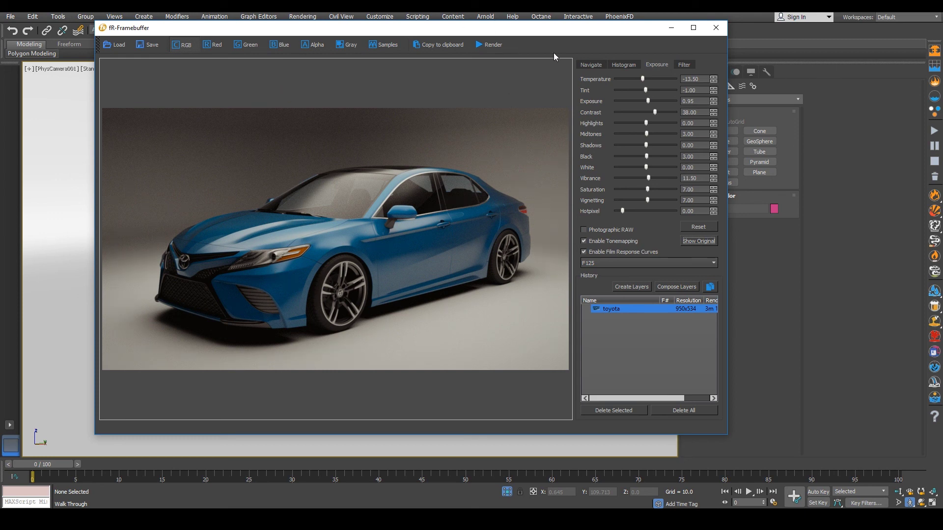
{"action": "left_click", "coordinate": [623, 65]}
{"action": "left_click", "coordinate": [591, 66]}
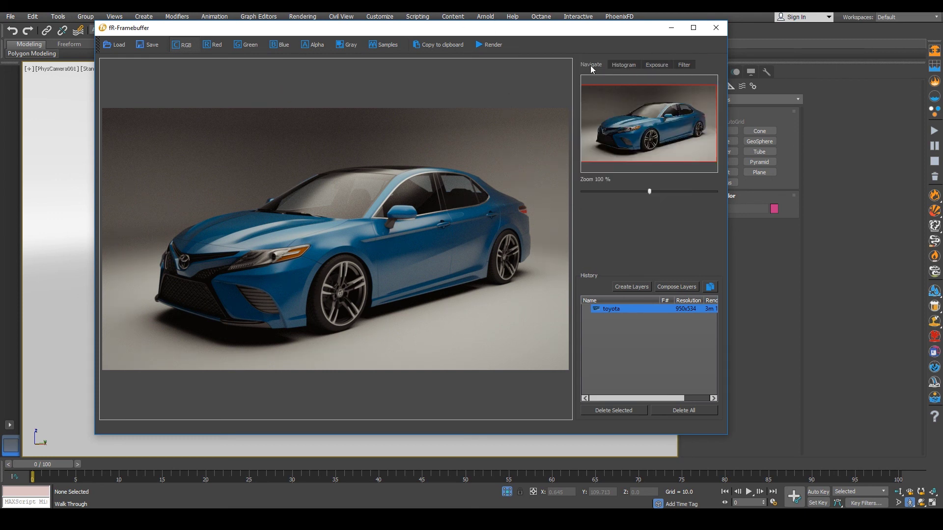